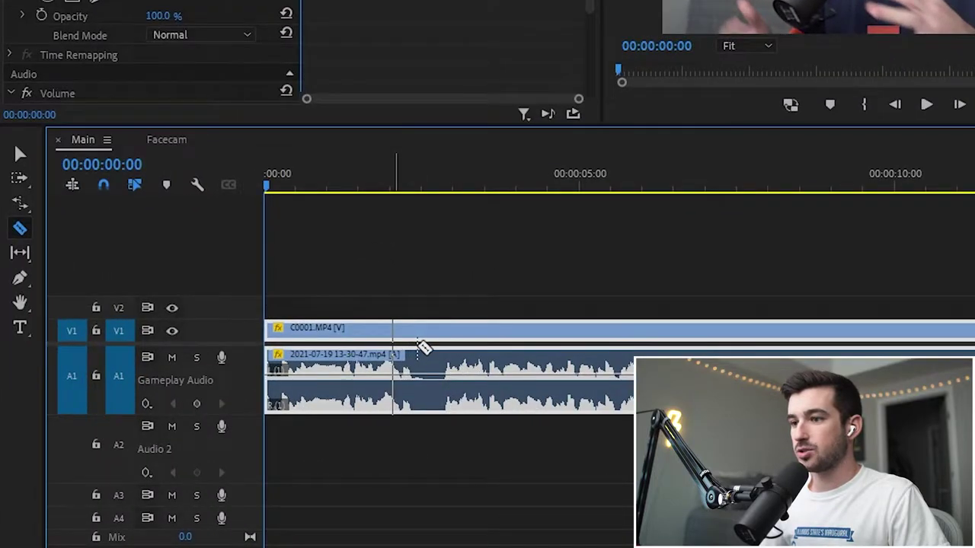
# Razor out the silent pause about 2.5 seconds into the first clip, delete it, and close the gap it leaves
pyautogui.click(418, 335)
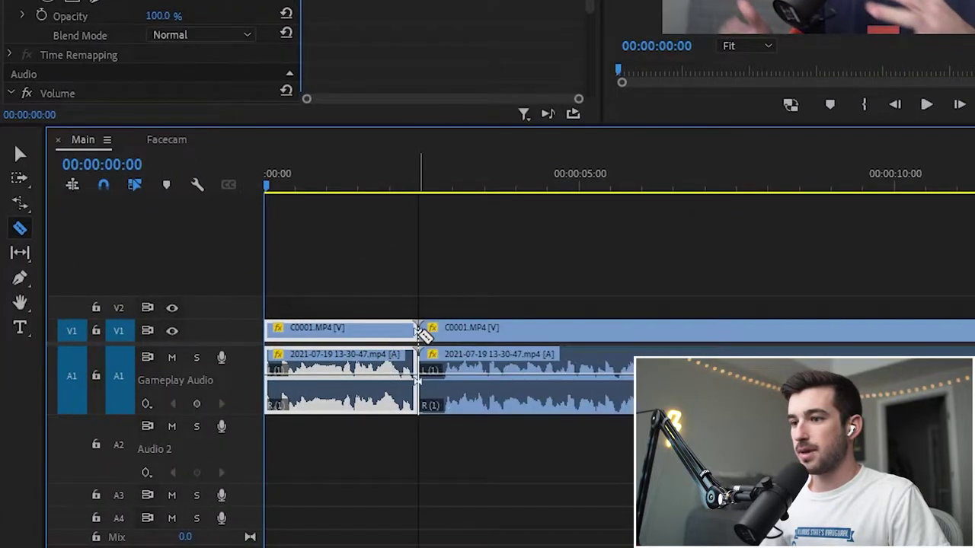
pyautogui.click(445, 337)
pyautogui.press('v')
pyautogui.click(433, 332)
pyautogui.press('Delete')
pyautogui.moveTo(482, 332)
pyautogui.mouseDown()
pyautogui.moveTo(465, 334)
pyautogui.moveTo(472, 328)
pyautogui.mouseUp()
pyautogui.click(480, 298)
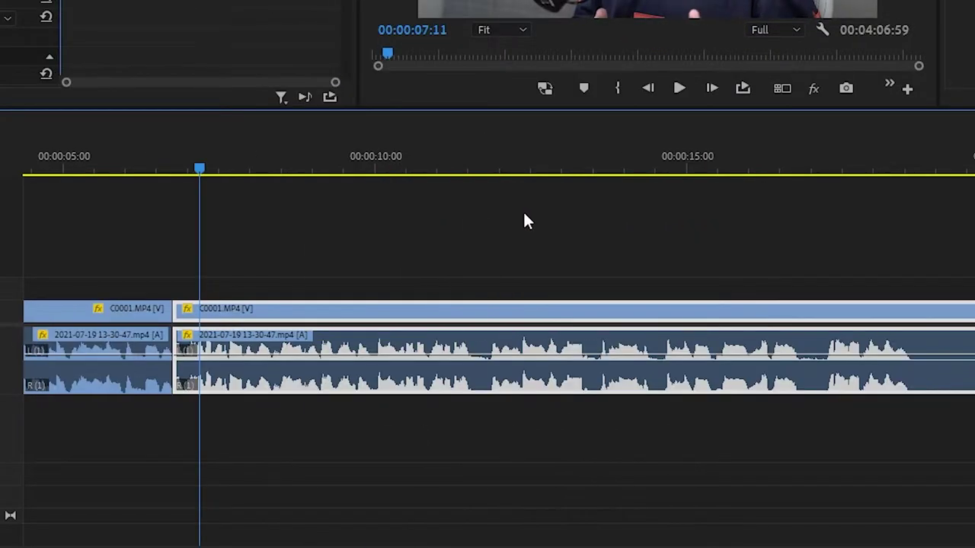
# Split the video and audio at the playhead around further pauses, ripple-remove the unwanted sections, and play the result
pyautogui.hotkey('ctrl', 'k')
pyautogui.moveTo(470, 170); pyautogui.dragTo(373, 259)
pyautogui.hotkey('ctrl', 'k')
pyautogui.hotkey('ctrl', 'k')
pyautogui.hotkey('shift', 'Delete')
pyautogui.hotkey('ctrl', 'k')
pyautogui.scroll(-8, 867, 204)
pyautogui.press('e')
pyautogui.press('f')
pyautogui.hotkey('ctrl', 'k')
pyautogui.press('q')
pyautogui.press('space')
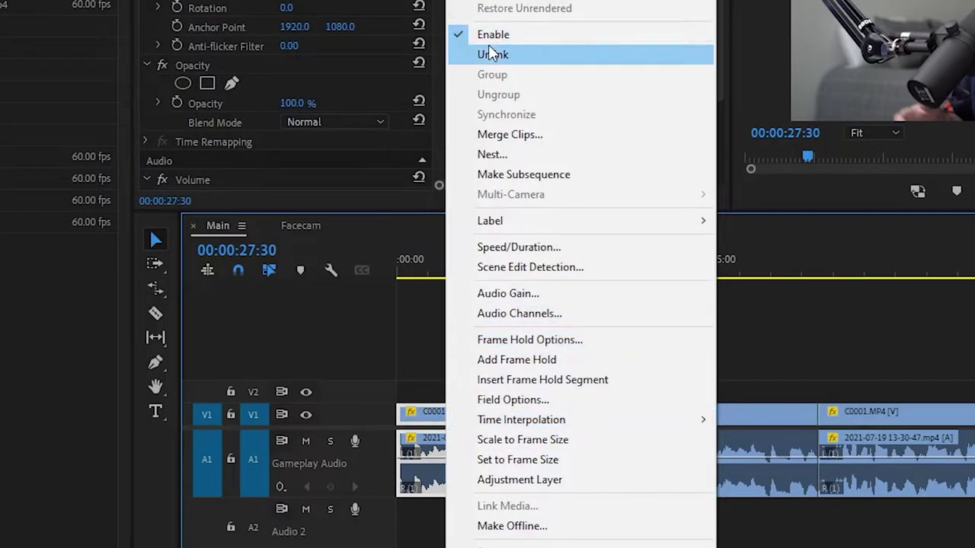
# Try unlinking the first clip's video from its audio and moving the video on its own
pyautogui.click(487, 55)
pyautogui.moveTo(463, 414); pyautogui.dragTo(494, 391)
pyautogui.hotkey('ctrl', 'z')
pyautogui.click(493, 407)
pyautogui.click(482, 371)
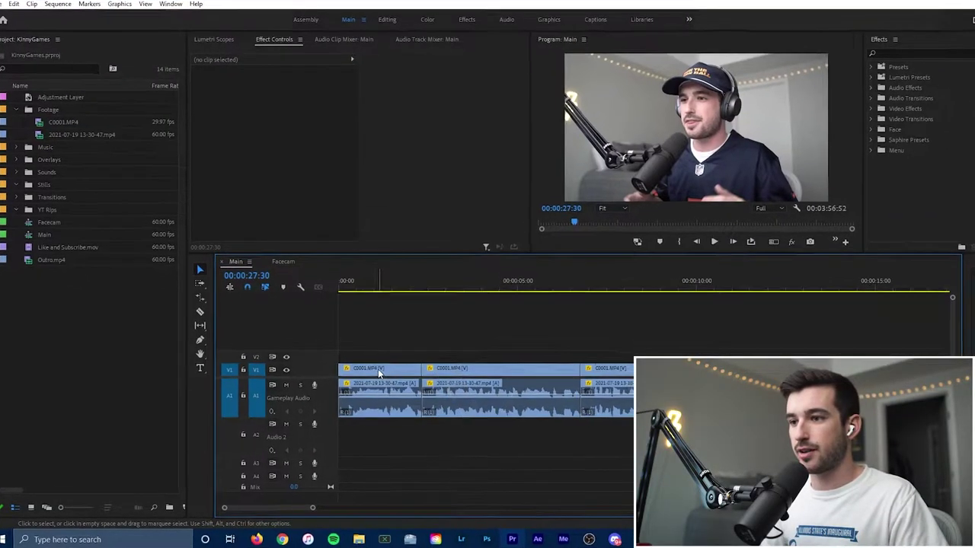
pyautogui.moveTo(381, 373); pyautogui.dragTo(423, 372)
pyautogui.moveTo(420, 279); pyautogui.dragTo(771, 227)
pyautogui.moveTo(404, 327); pyautogui.dragTo(670, 445)
pyautogui.click(733, 396)
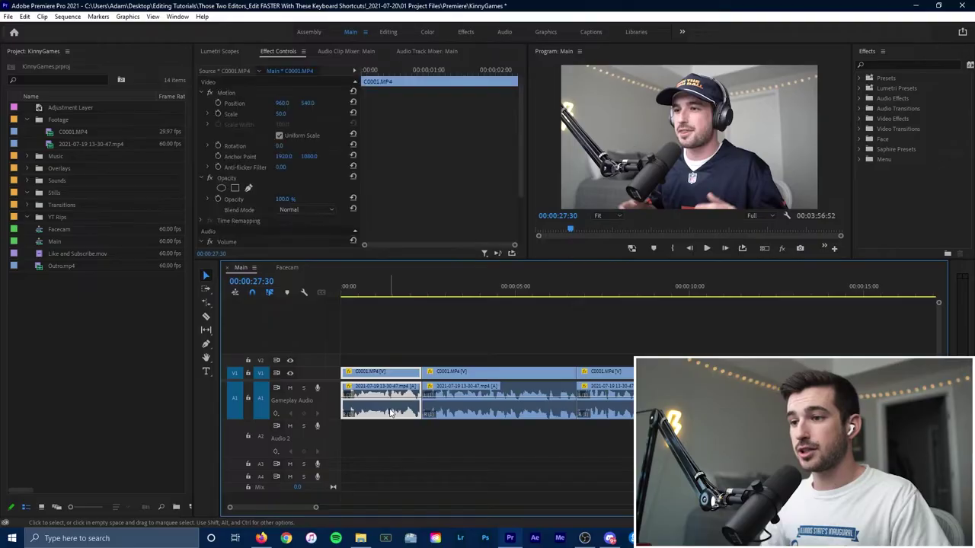
# Lower the first clip's audio level slightly with its volume line, and open and accept its audio gain settings
pyautogui.press('g')
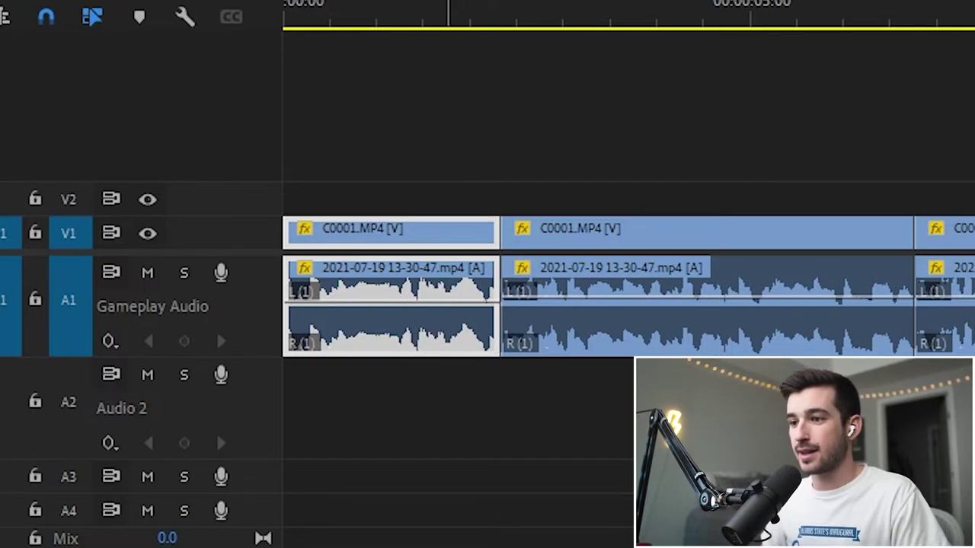
pyautogui.moveTo(450, 298)
pyautogui.mouseDown()
pyautogui.moveTo(454, 326)
pyautogui.moveTo(453, 308)
pyautogui.mouseUp()
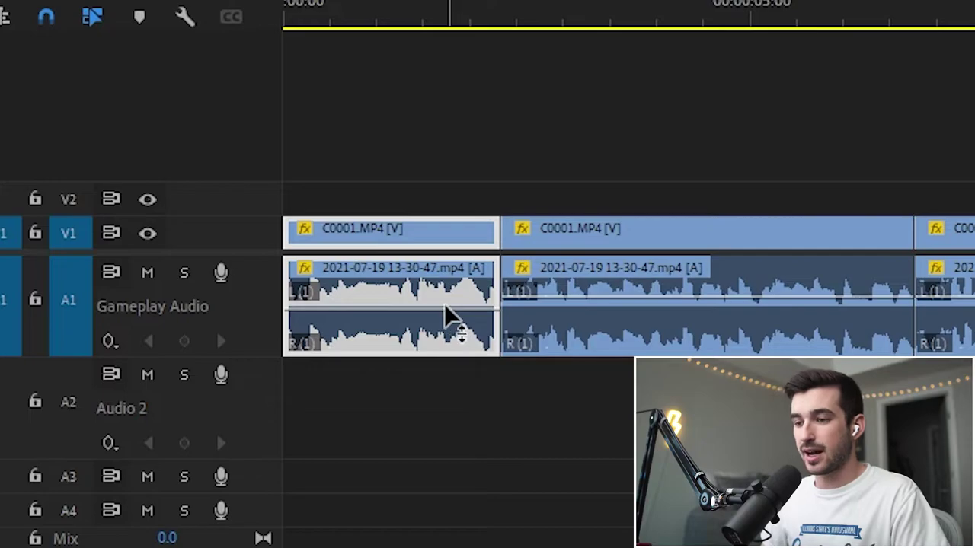
pyautogui.press('g')
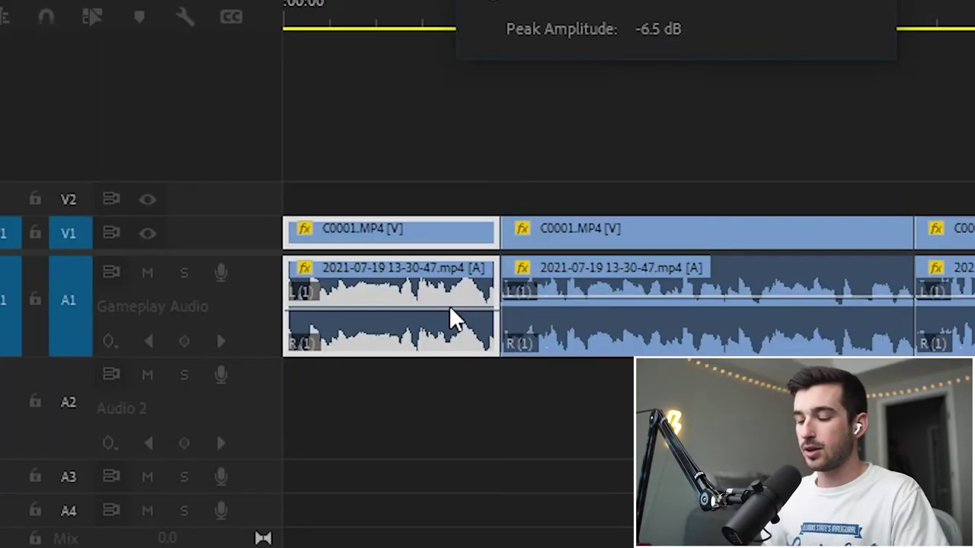
pyautogui.press('Return')
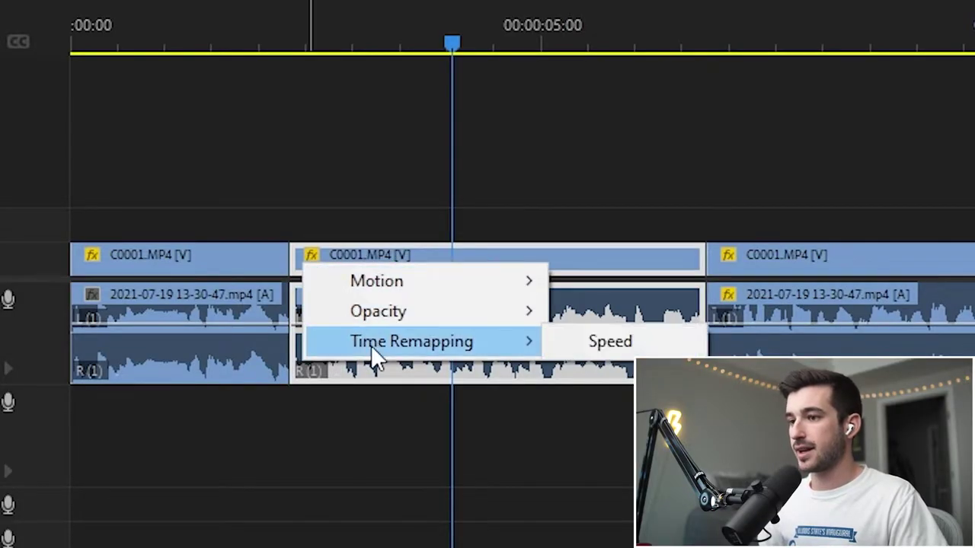
# Show the Time Remapping speed line on the second clip, try lowering it, and undo the speed change
pyautogui.click(660, 343)
pyautogui.scroll(3, 35, 259)
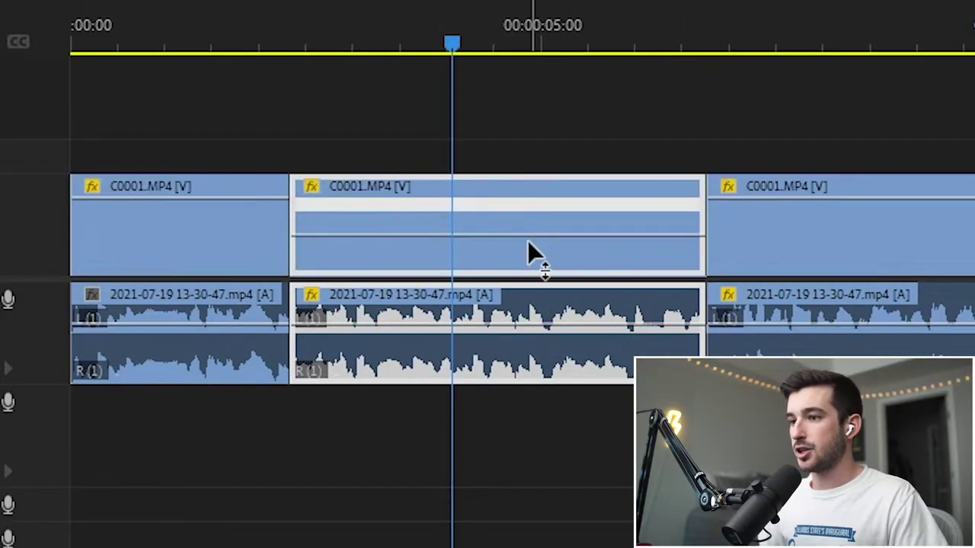
pyautogui.moveTo(531, 236)
pyautogui.mouseDown()
pyautogui.moveTo(560, 227)
pyautogui.moveTo(667, 249)
pyautogui.moveTo(533, 244)
pyautogui.mouseUp()
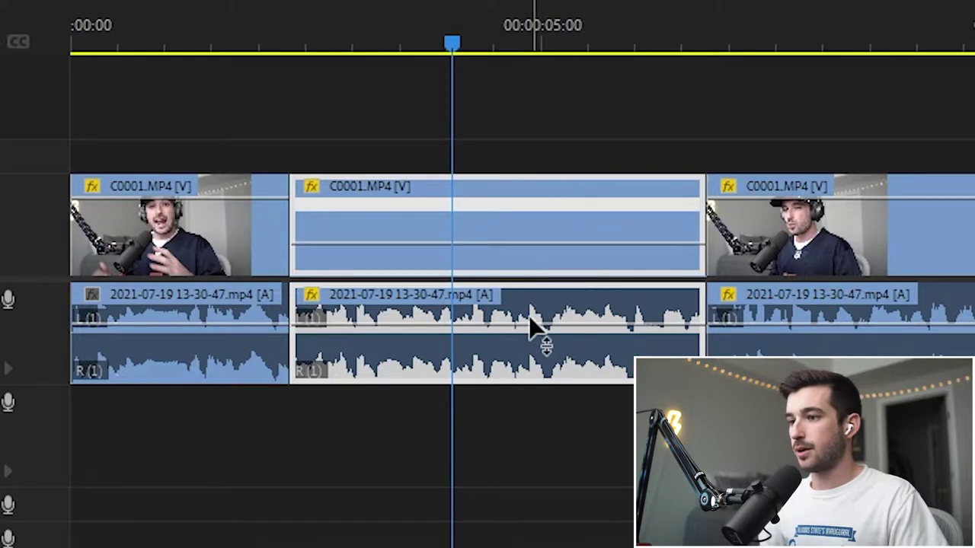
pyautogui.hotkey('ctrl', 'z')
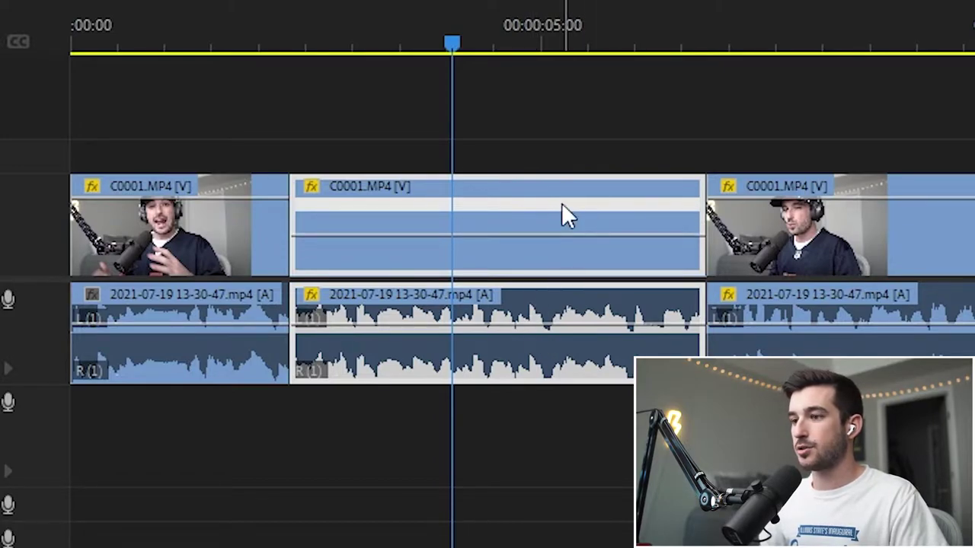
# Try a clip speed of 200% with Optical Flow time interpolation on the second clip
pyautogui.hotkey('ctrl', 'r')
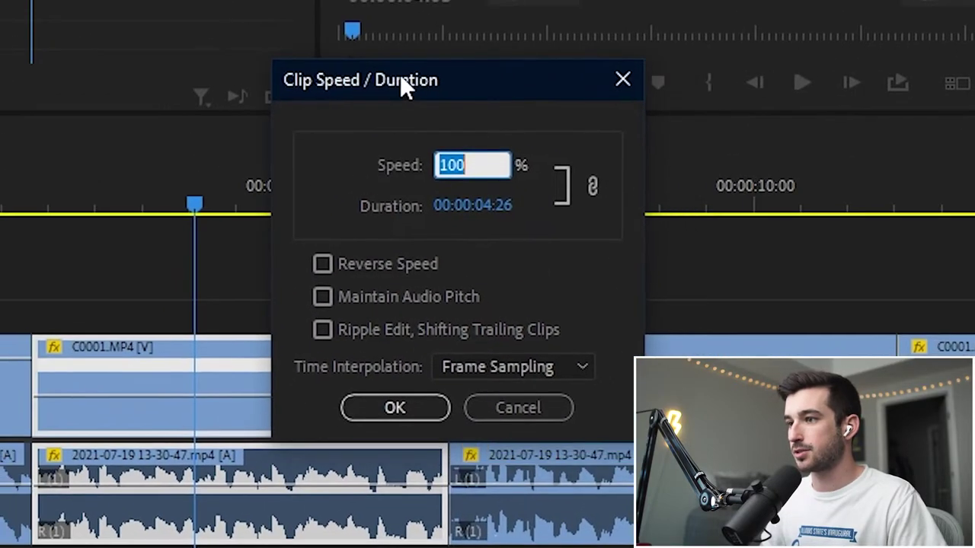
pyautogui.write('50')
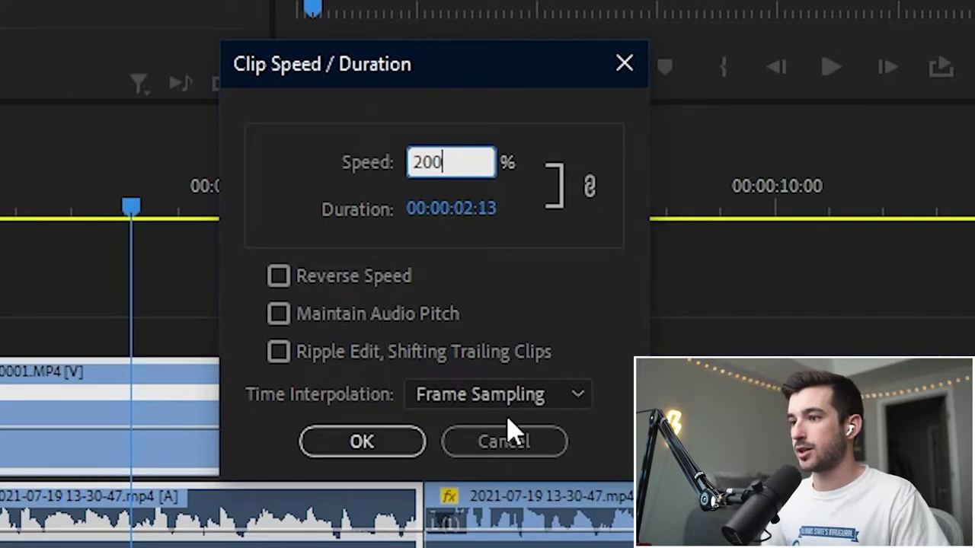
pyautogui.click(499, 394)
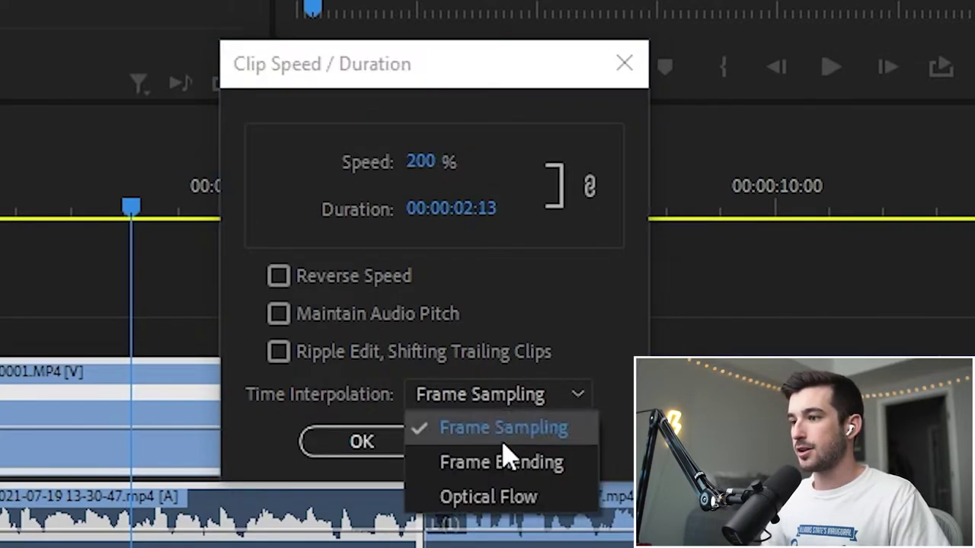
pyautogui.click(506, 498)
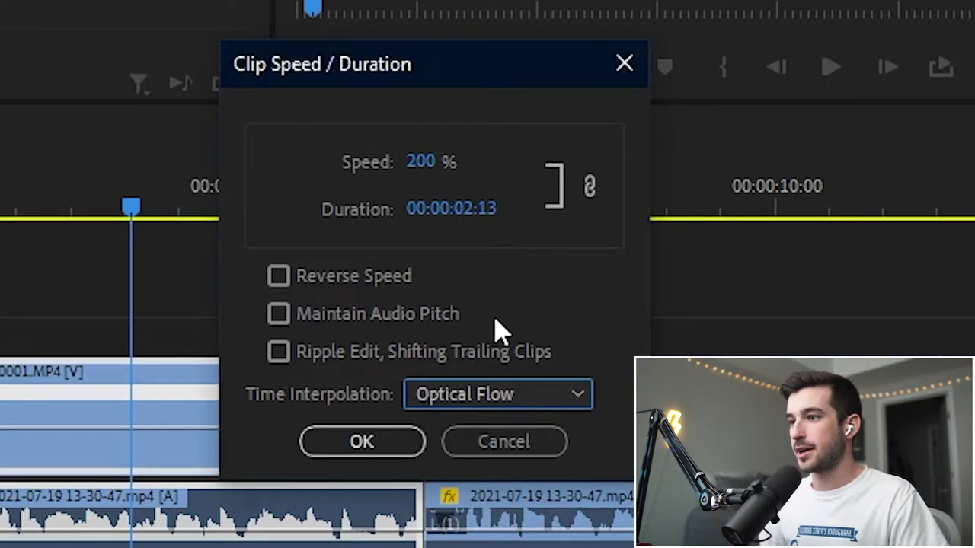
pyautogui.click(501, 446)
pyautogui.hotkey('ctrl', 'r')
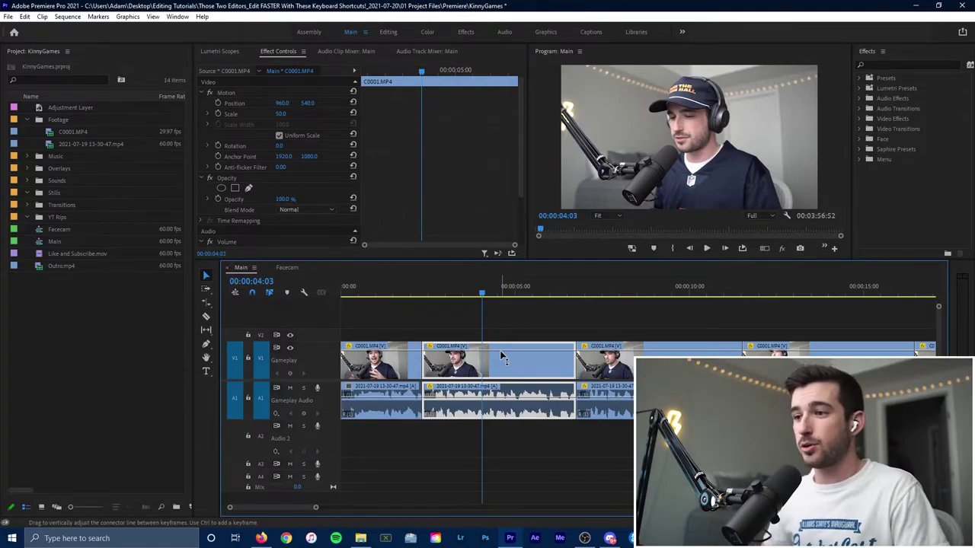
# Disable the second clip, scrub through the disabled section, and enable the clip again
pyautogui.hotkey('ctrl', 's')
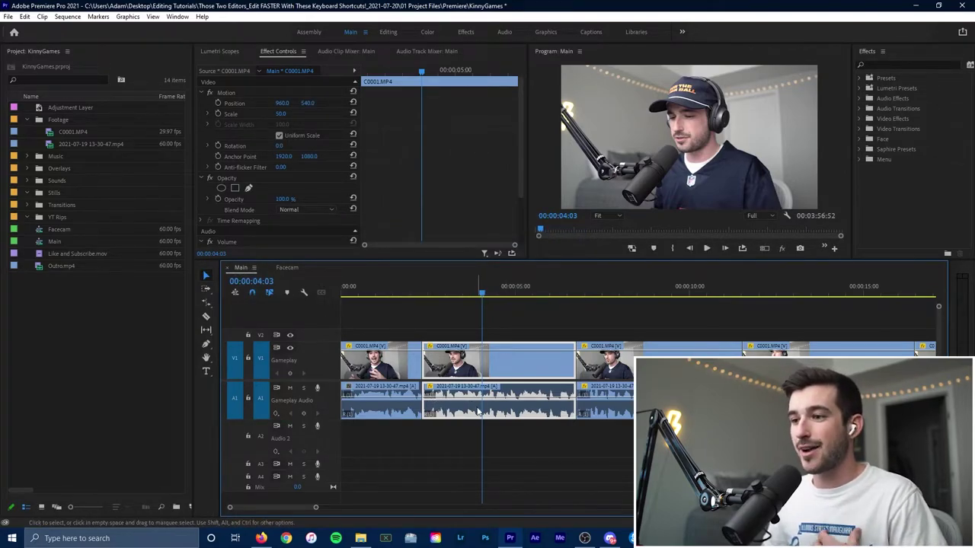
pyautogui.hotkey('shift', 'e')
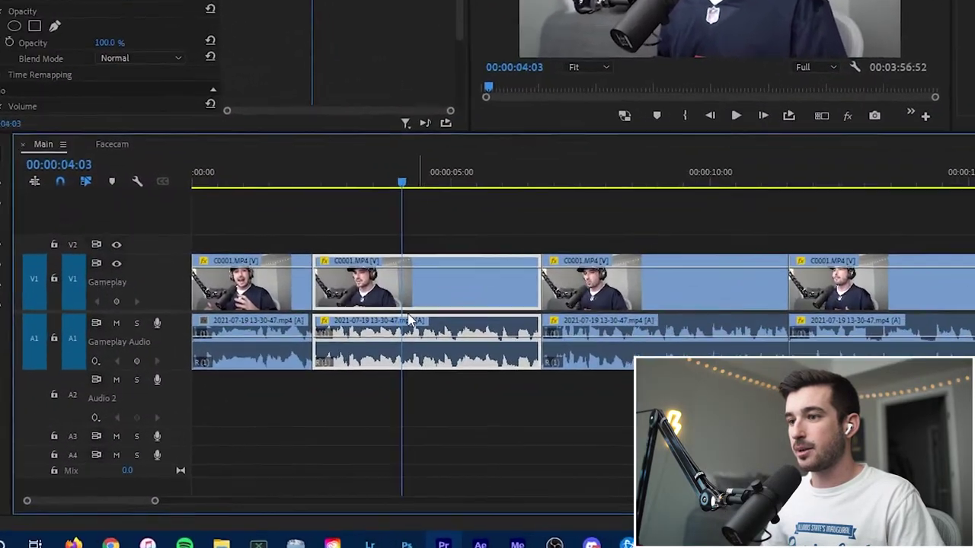
pyautogui.hotkey('shift', 'e')
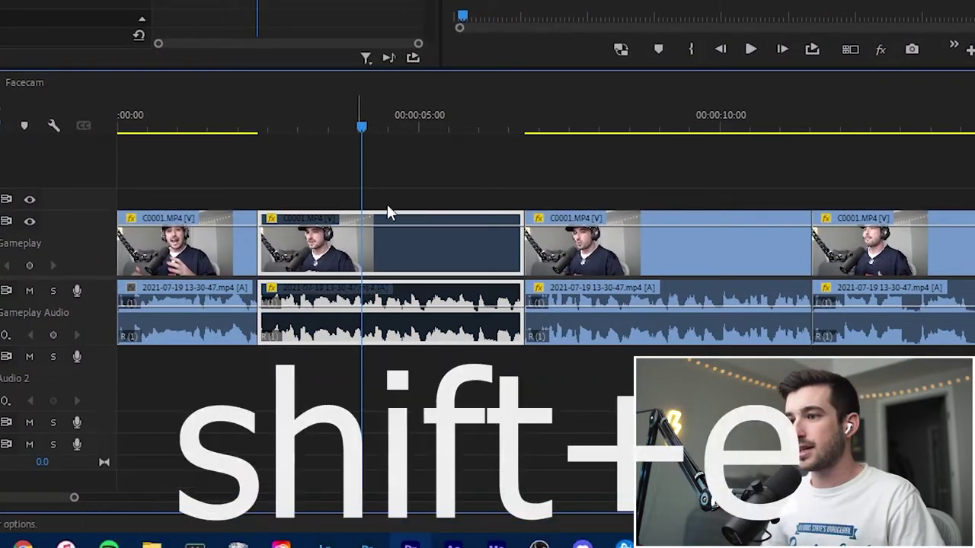
pyautogui.moveTo(364, 128); pyautogui.dragTo(407, 134)
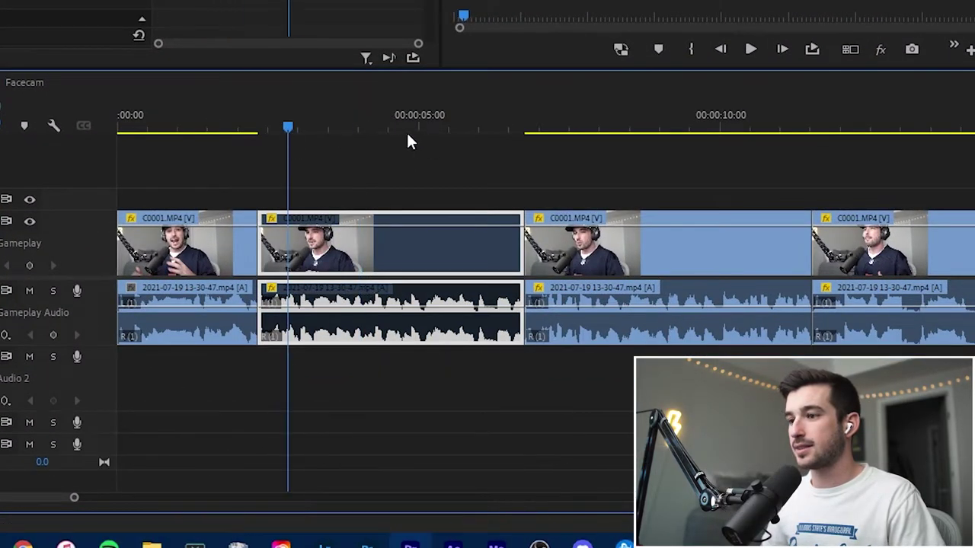
pyautogui.rightClick(358, 238)
pyautogui.click(503, 148)
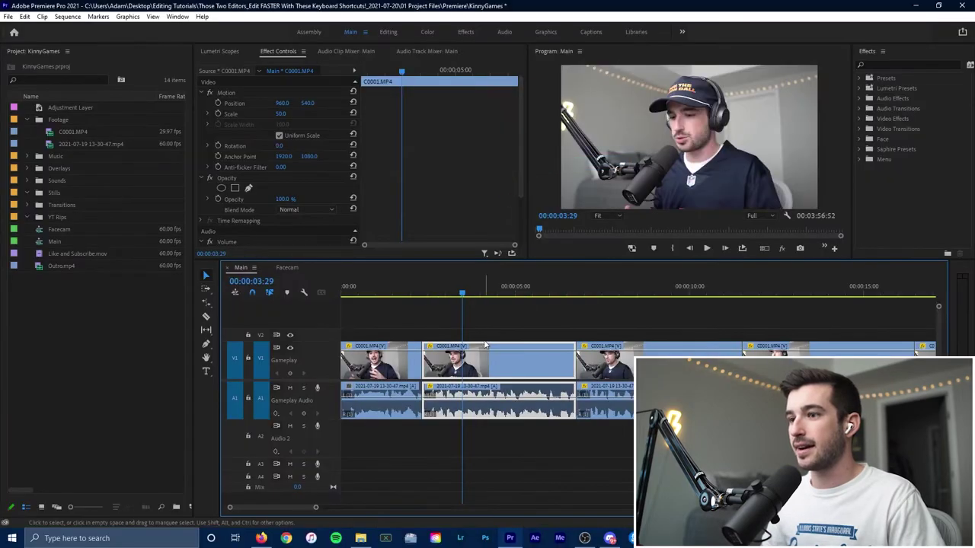
# Unlink the second clip's audio from its video, disable only the audio, and play back that section
pyautogui.rightClick(484, 354)
pyautogui.click(451, 320)
pyautogui.click(491, 373)
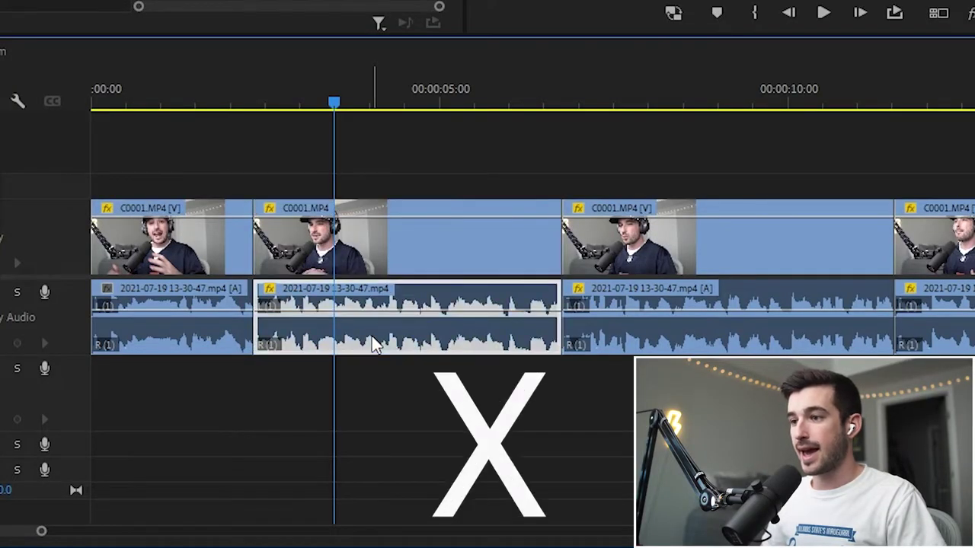
pyautogui.hotkey('shift', 'e')
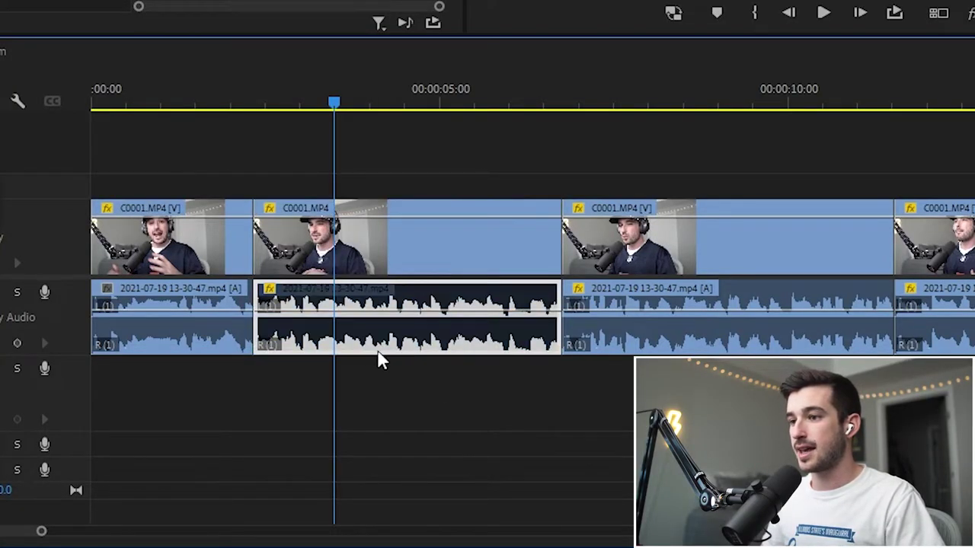
pyautogui.click(224, 405)
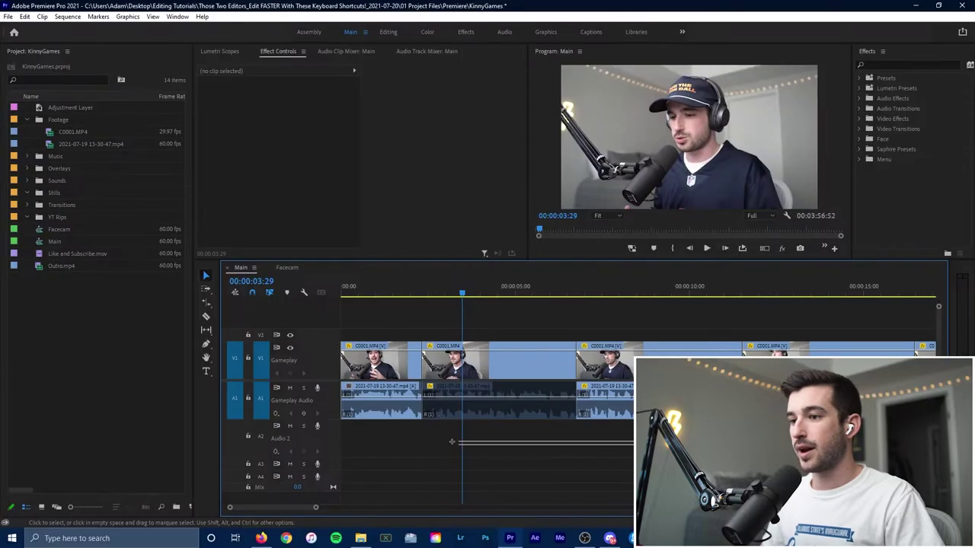
pyautogui.click(425, 303)
pyautogui.press('space')
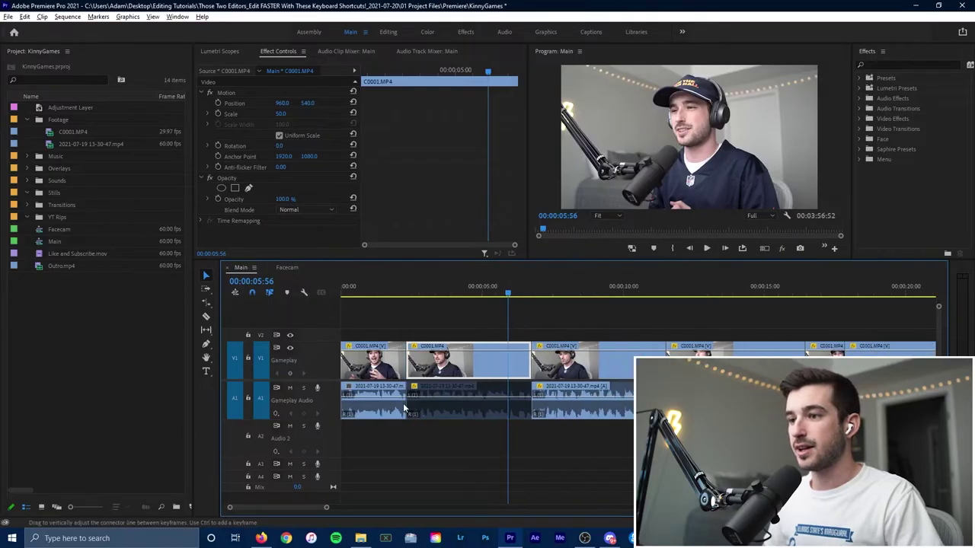
# Move the second clip's unlinked audio far along the timeline, past the end of the other clips
pyautogui.press('-')
pyautogui.press('-')
pyautogui.press('-')
pyautogui.moveTo(365, 416); pyautogui.dragTo(399, 413)
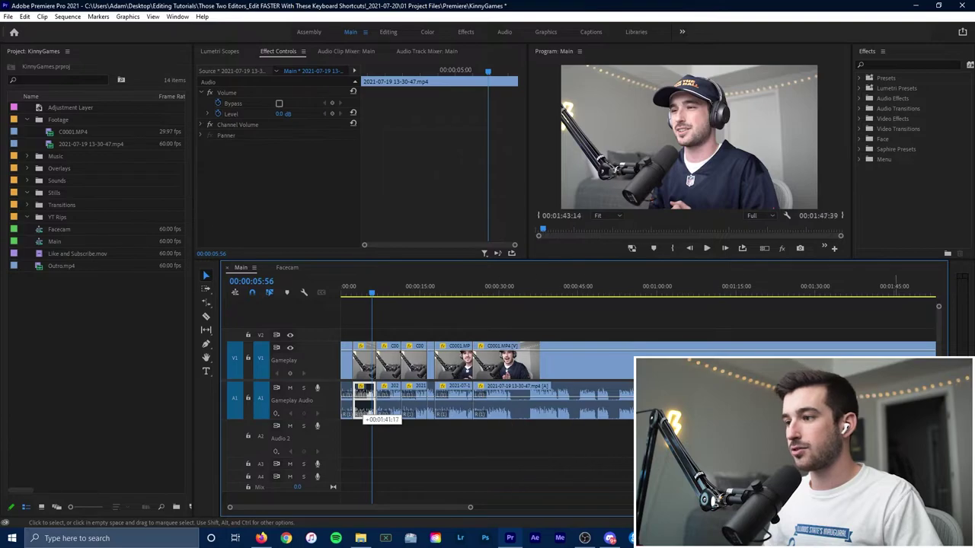
pyautogui.press('-')
pyautogui.press('-')
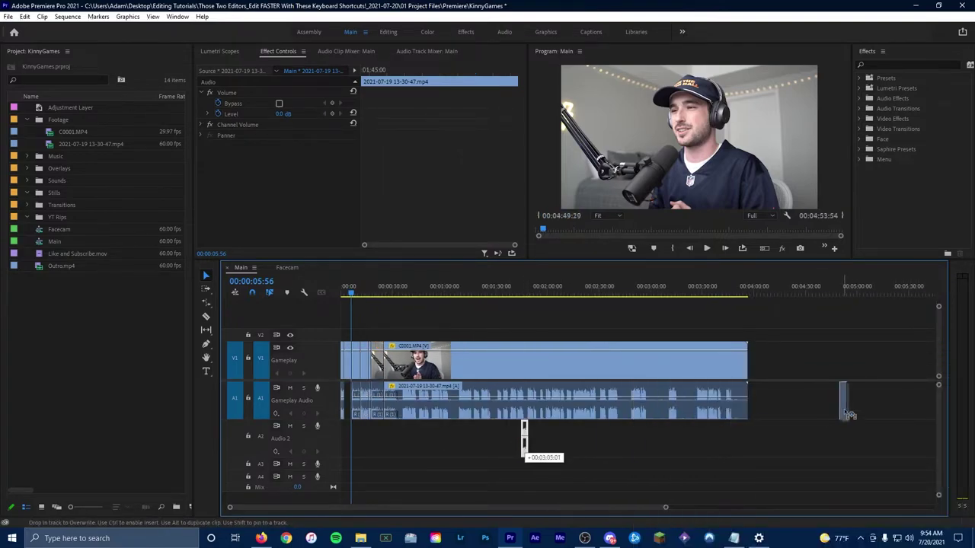
pyautogui.moveTo(845, 412); pyautogui.dragTo(863, 412)
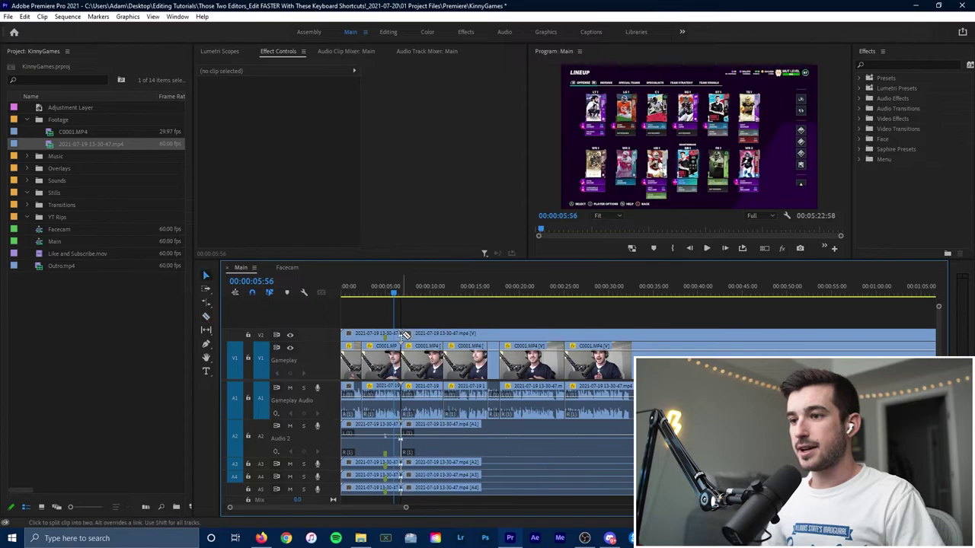
# Select all clips on every track after the cut at 00:00:06:46, shift them about 12.5 seconds later, and undo the move
pyautogui.moveTo(404, 192); pyautogui.dragTo(579, 200)
pyautogui.hotkey('ctrl', 'z')
pyautogui.hotkey('ctrl', 'z')
pyautogui.press('a')
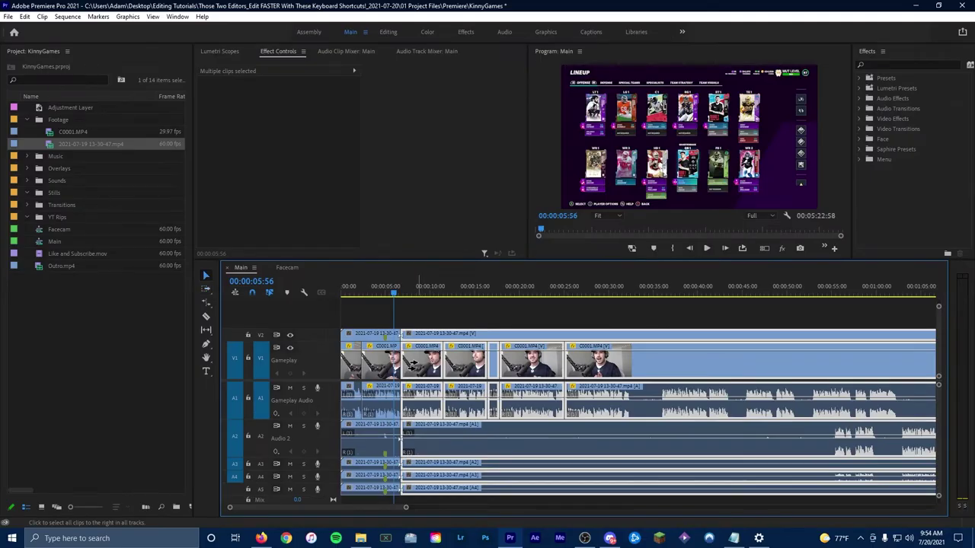
pyautogui.moveTo(411, 366); pyautogui.dragTo(525, 365)
pyautogui.moveTo(454, 474); pyautogui.dragTo(495, 476)
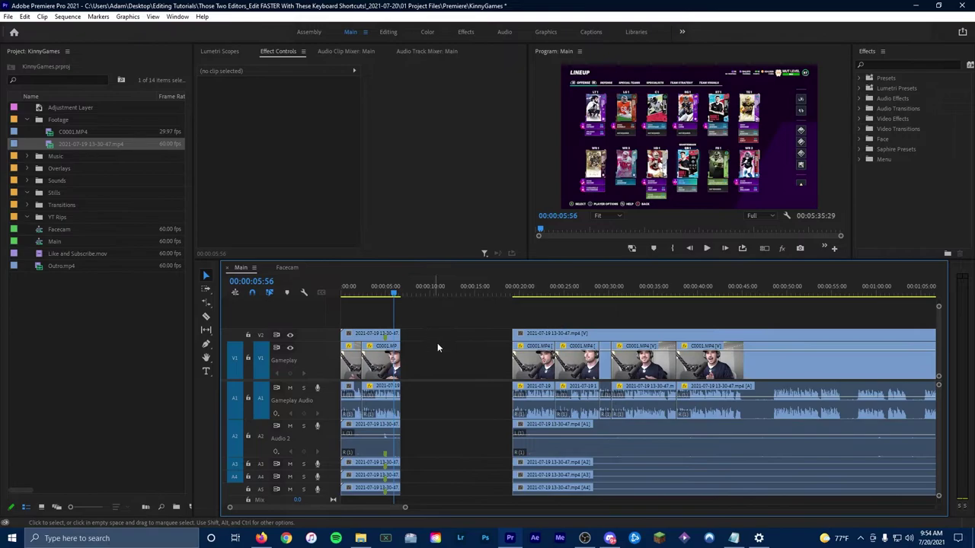
pyautogui.hotkey('ctrl', 'z')
# Track-select forward from the cut, narrow the selection to the V1 video clips alone, and move them later
pyautogui.press('a')
pyautogui.click(413, 368)
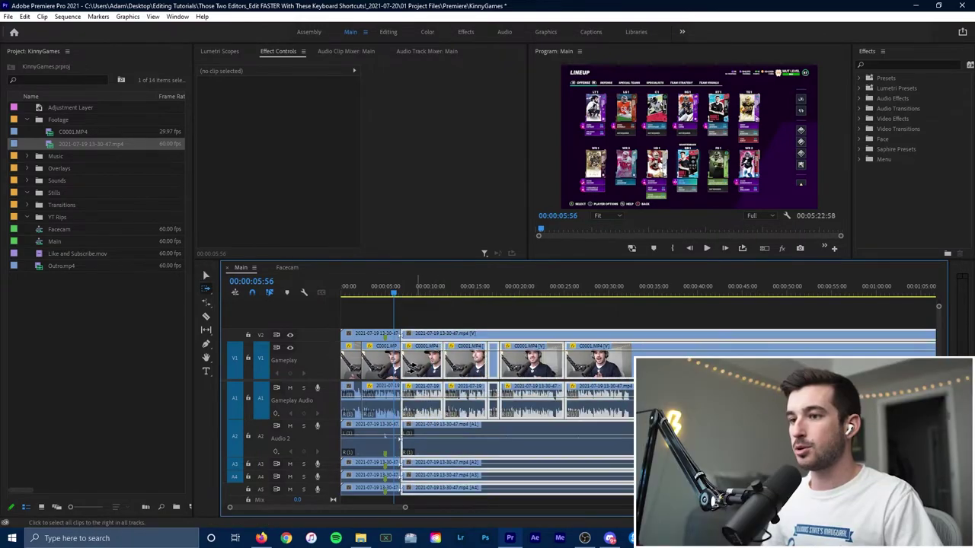
pyautogui.hotkey('shift', 'a')
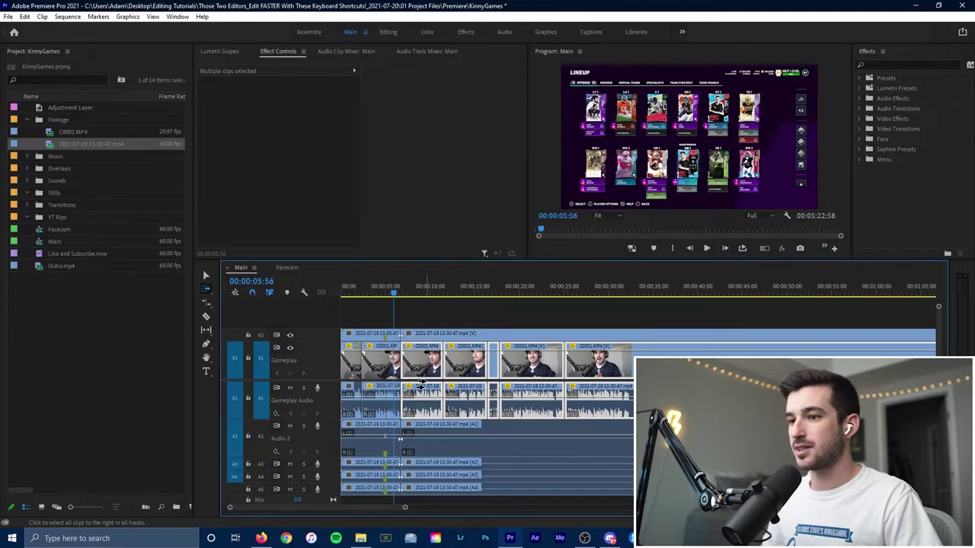
pyautogui.press('x')
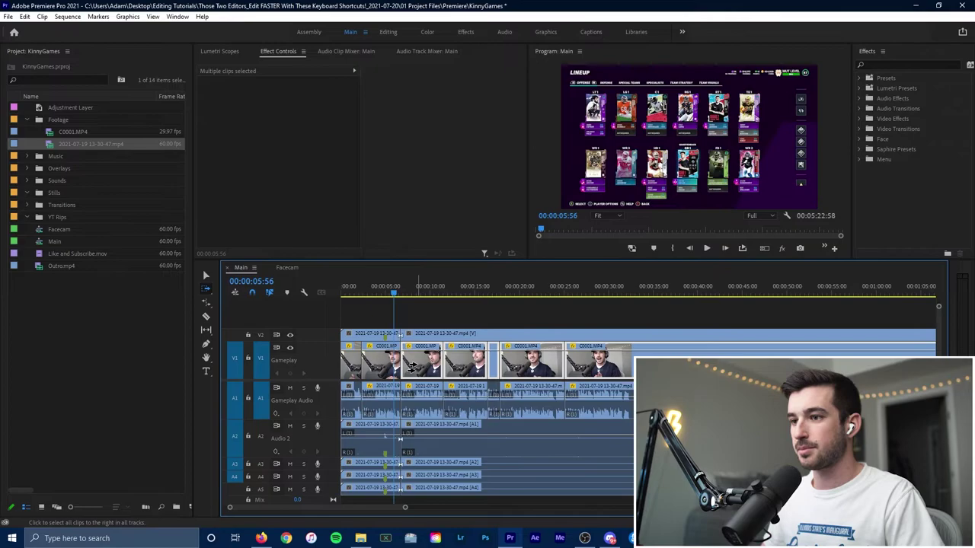
pyautogui.hotkey('shift', 'a')
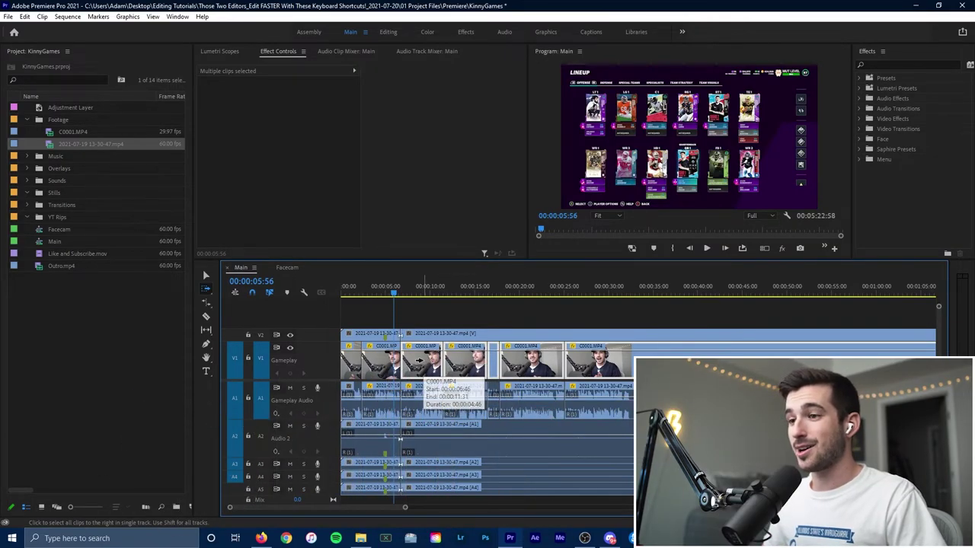
pyautogui.press('v')
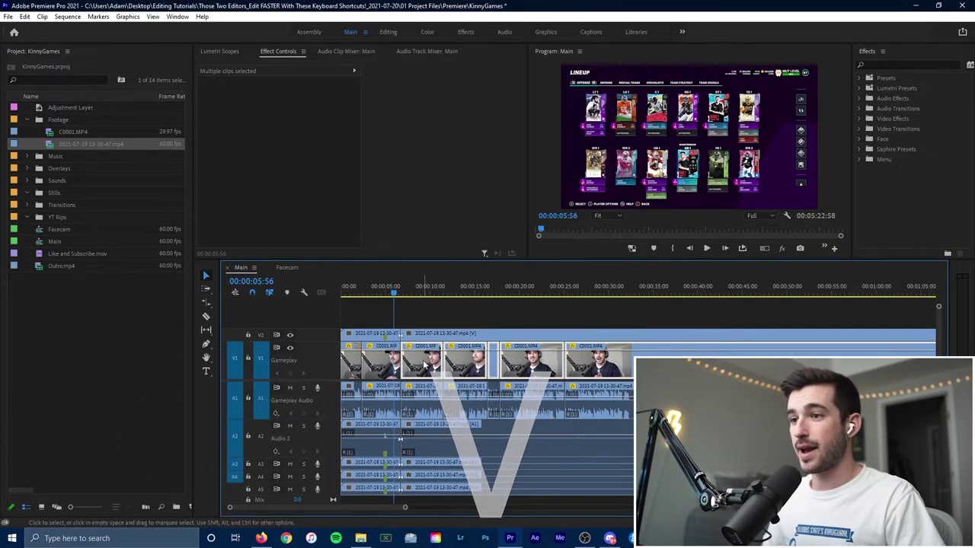
pyautogui.moveTo(423, 365); pyautogui.dragTo(646, 364)
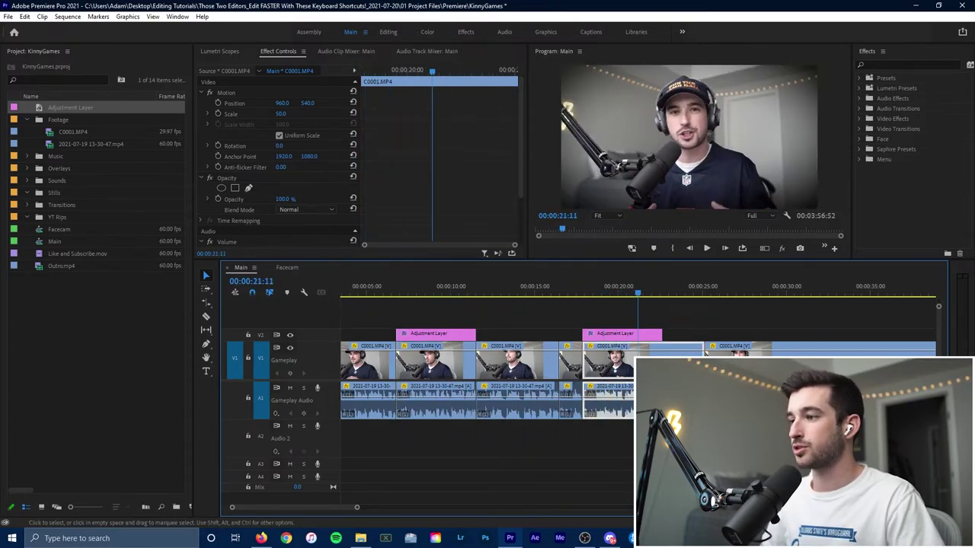
# Duplicate the last clip's video onto track V3 and its audio onto the Audio 2 track
pyautogui.keyDown('alt'); pyautogui.moveTo(745, 355); pyautogui.dragTo(744, 320); pyautogui.keyUp('alt')
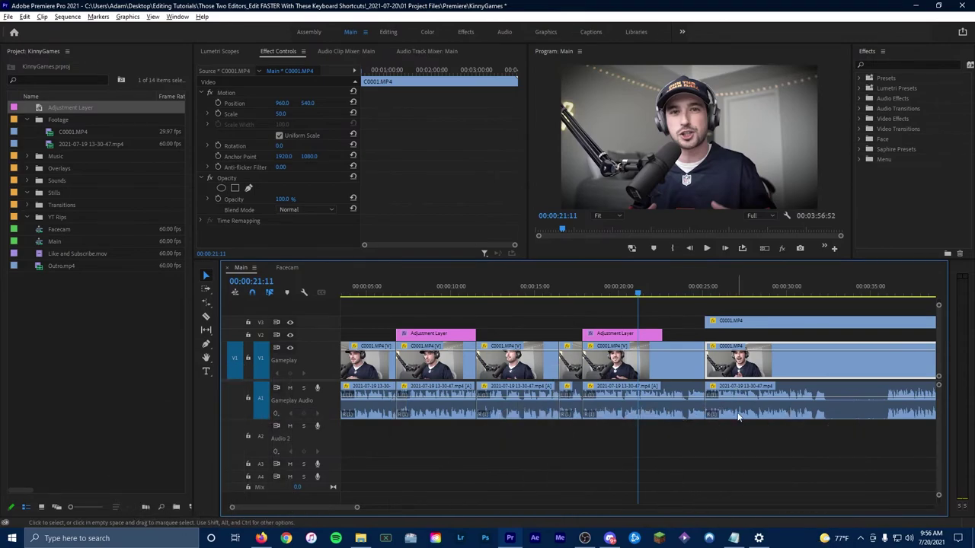
pyautogui.keyDown('alt'); pyautogui.moveTo(738, 417); pyautogui.dragTo(738, 437); pyautogui.keyUp('alt')
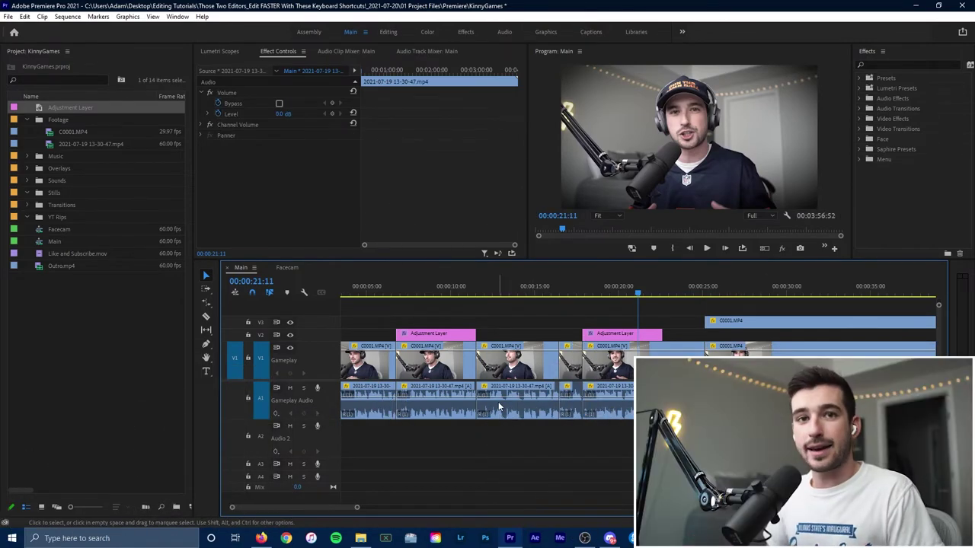